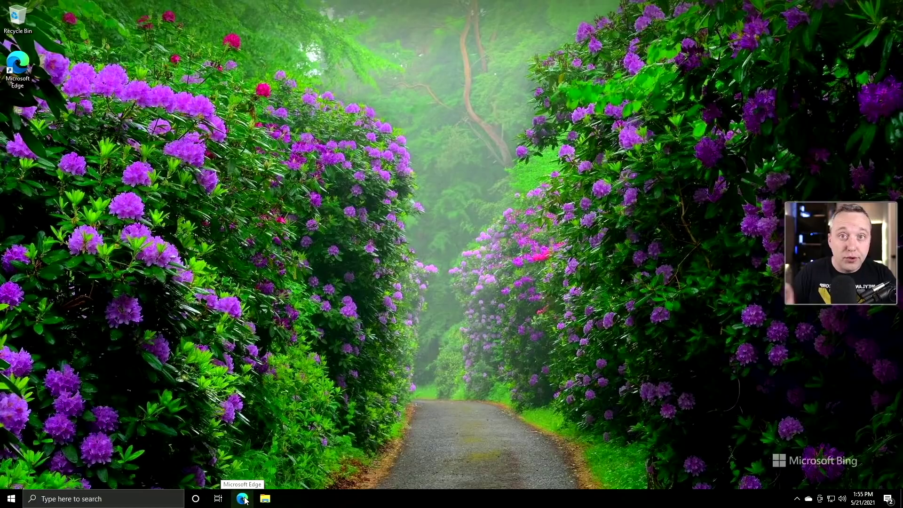
Load support.microsoft.com in Edge and open My Microsoft account from the account menu
click(242, 498)
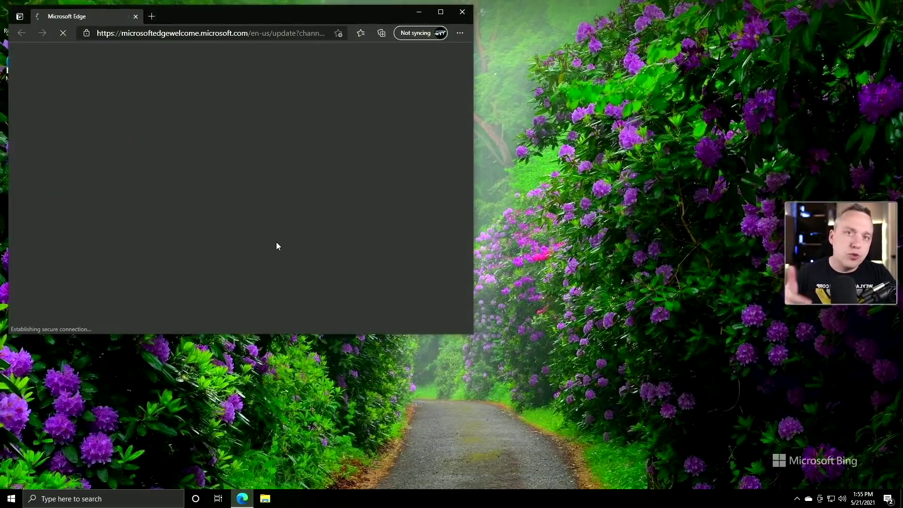
click(229, 32)
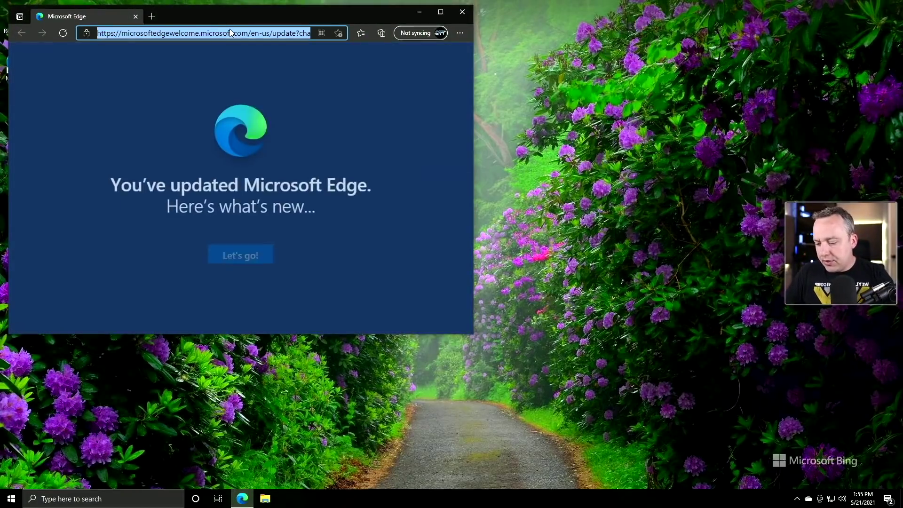
text(support.mic)
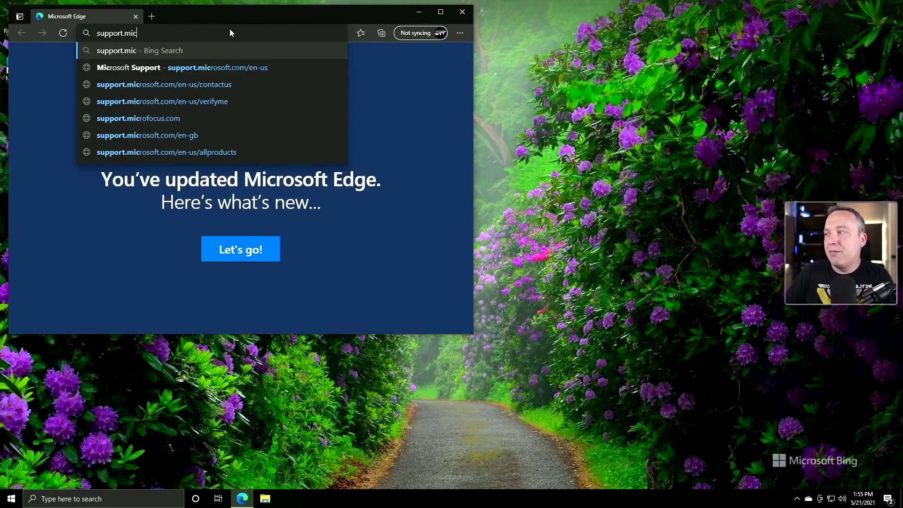
text(rosoft.com)
key(Return)
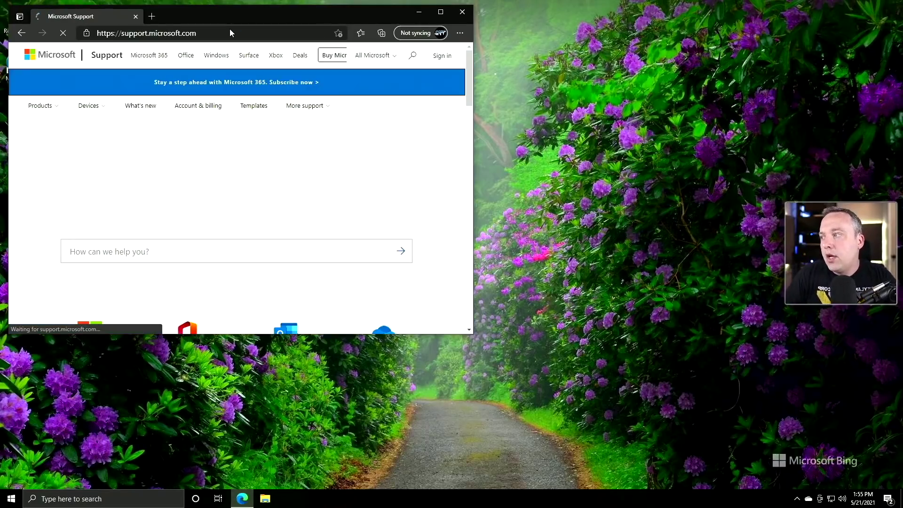
click(441, 58)
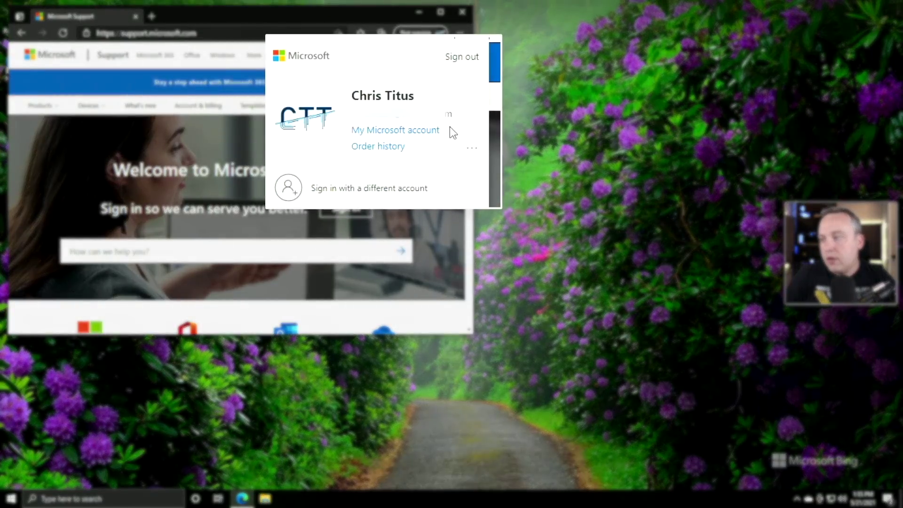
click(420, 131)
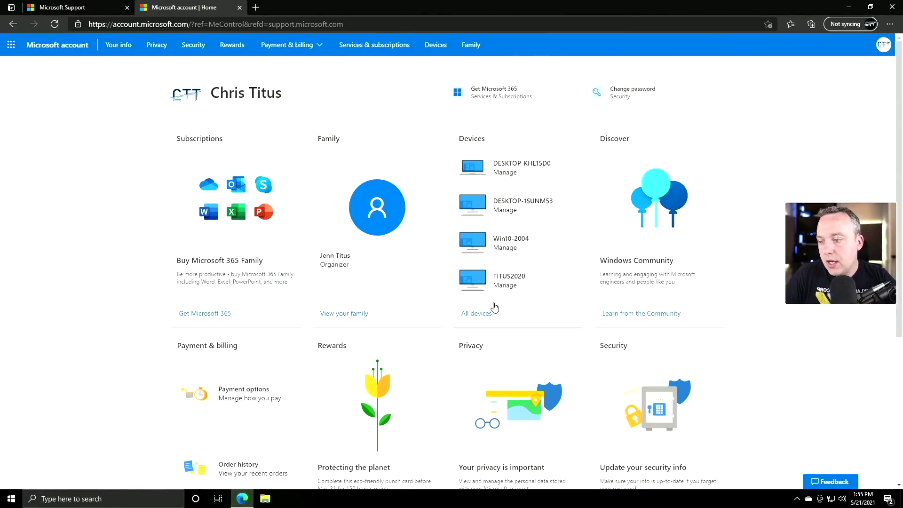
List all 10 linked devices and confirm this PC is named DESKTOP-1SUNM53 in system settings
click(482, 315)
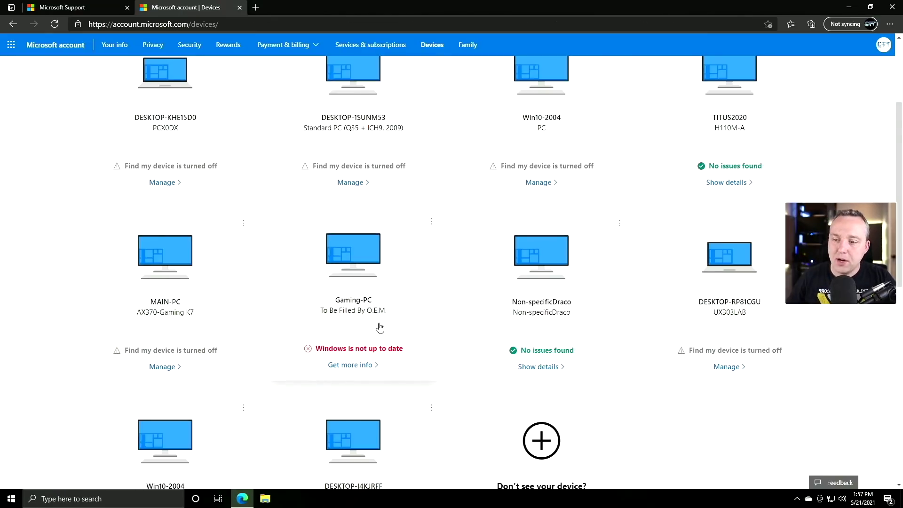
scroll(377, 326, down, 1)
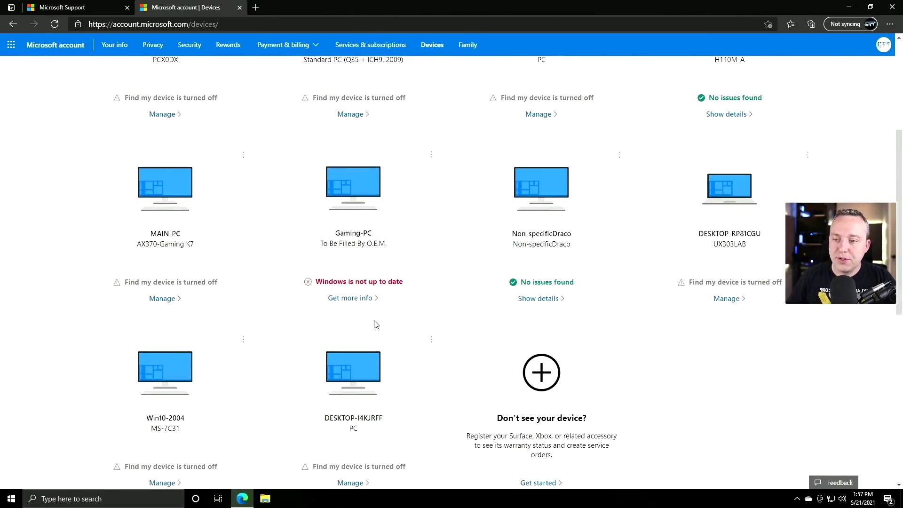
scroll(368, 323, up, 3)
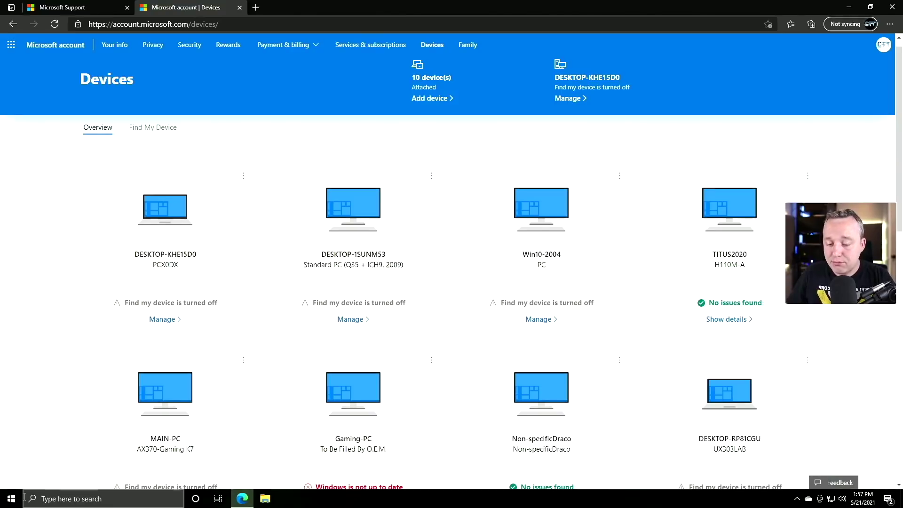
key(super+Pause)
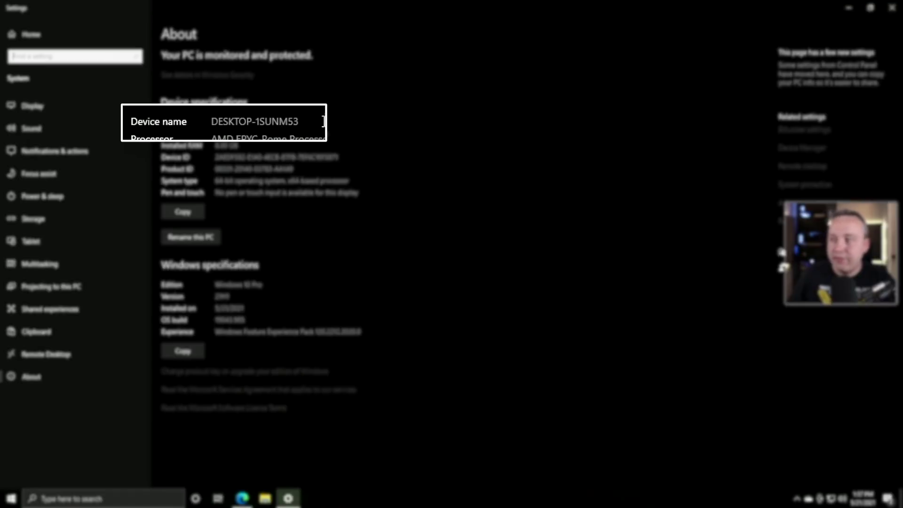
click(892, 8)
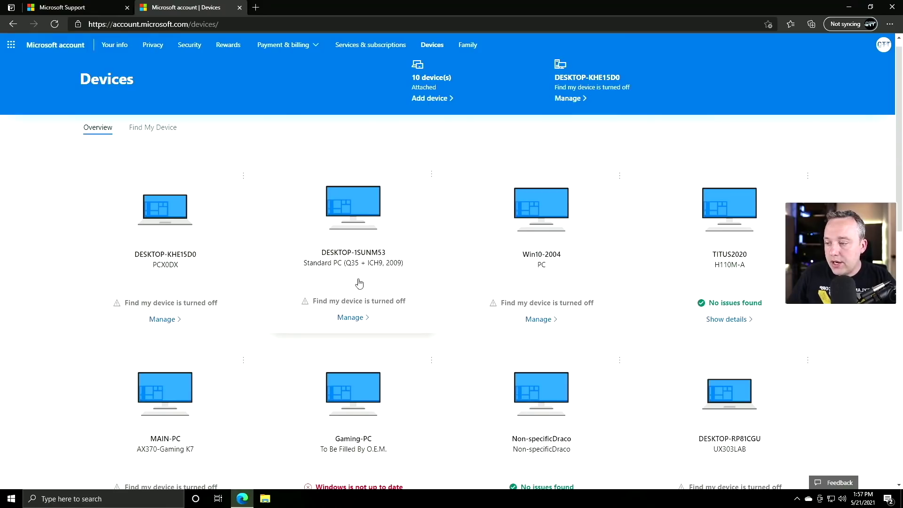
Open DESKTOP-1SUNM53's Security & protection details and highlight BitLocker's off status for Local Disk (C:)
click(356, 317)
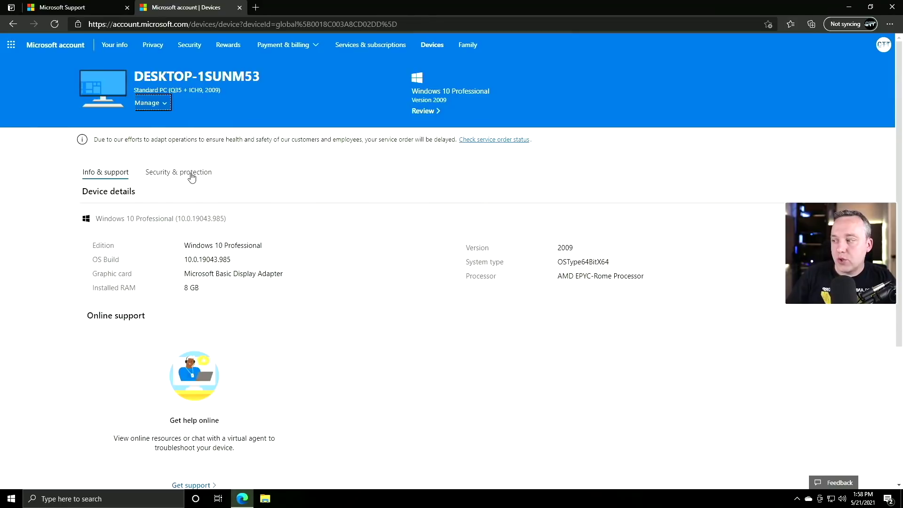
click(192, 174)
scroll(180, 268, down, 9)
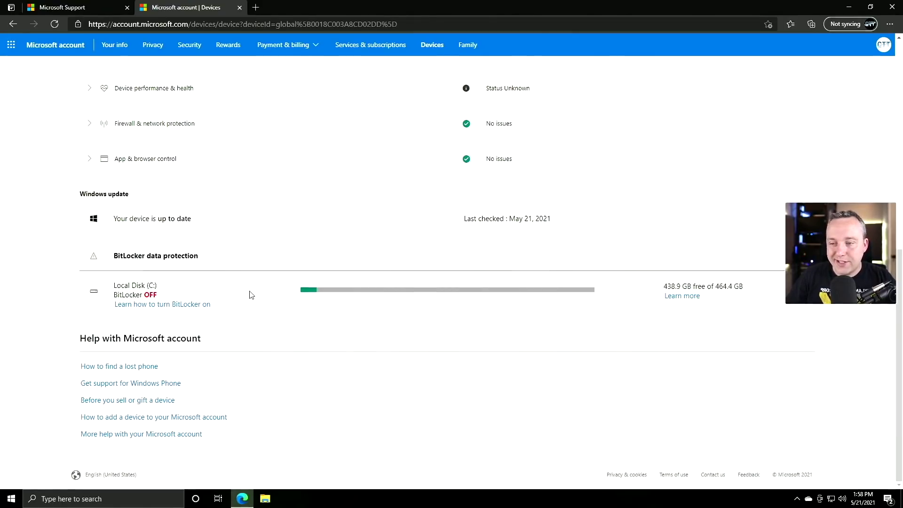
drag(133, 294, 154, 287)
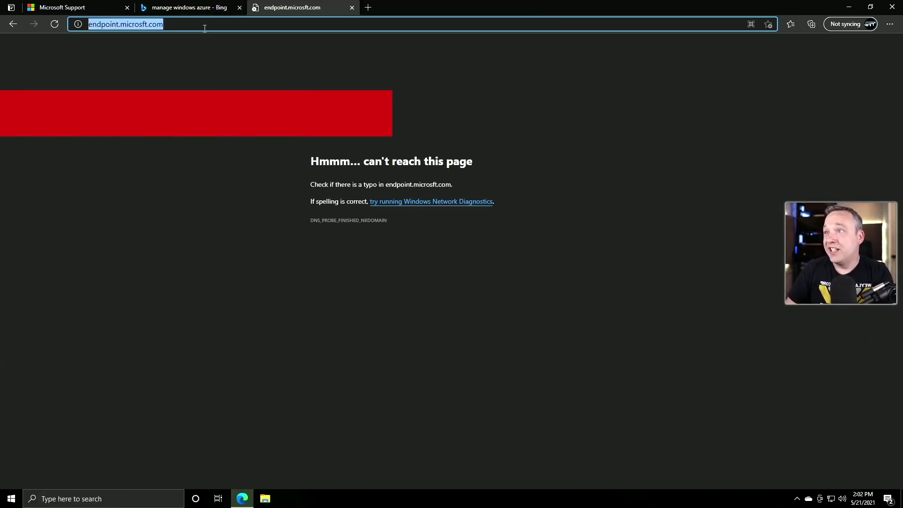
Go to devicemanagement.microsoft.com to load the Endpoint Manager admin center home page
text(devicemanagement)
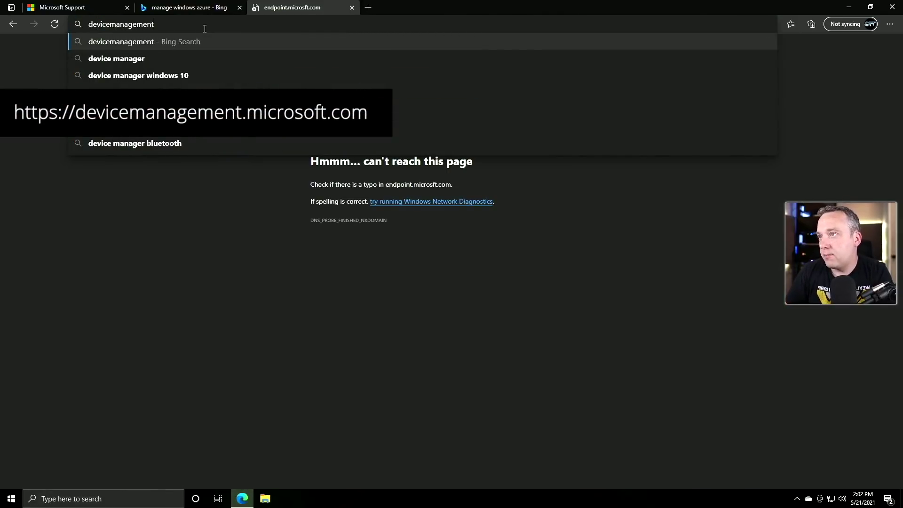
text(.microsoft.com)
key(Return)
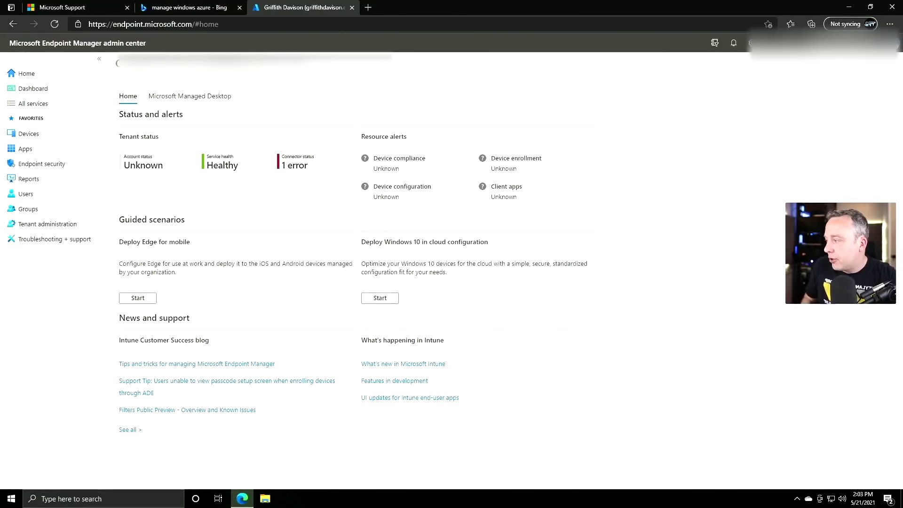
Check the All devices and Windows device lists, refreshing after the error, then minimize the browser
click(28, 135)
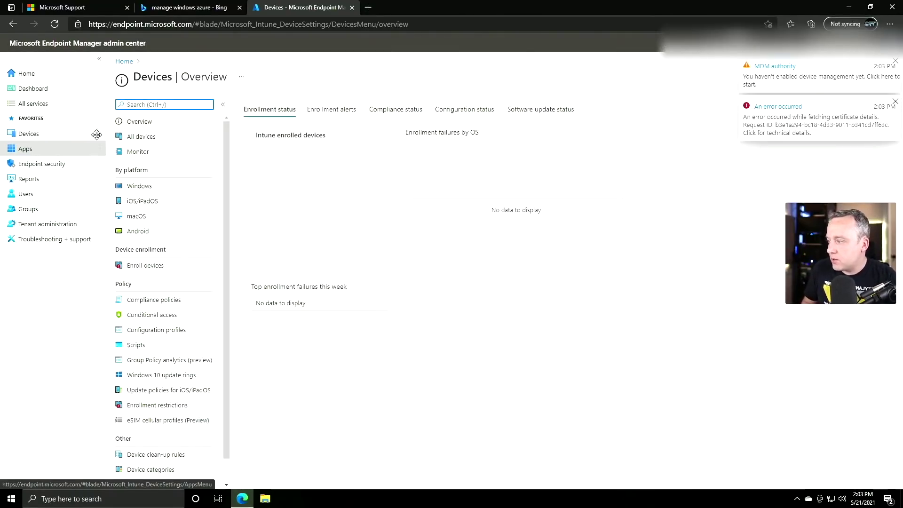
click(141, 136)
click(259, 105)
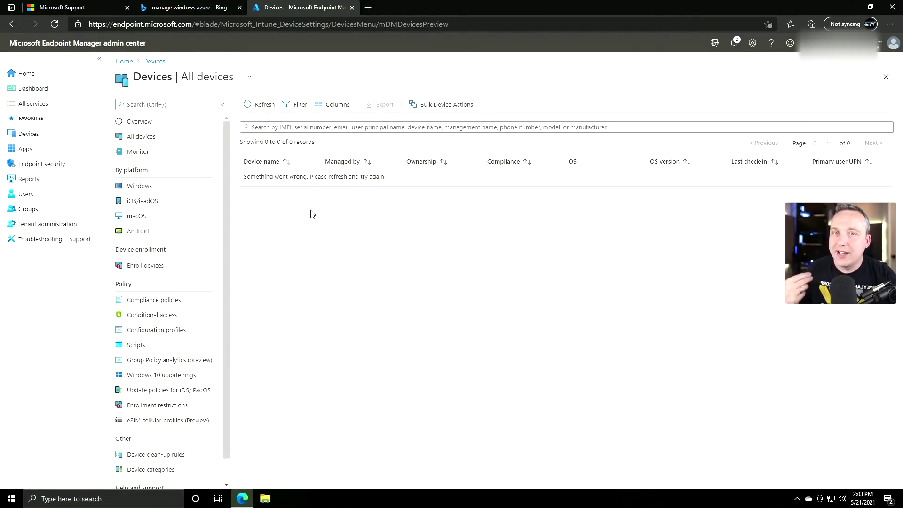
click(140, 186)
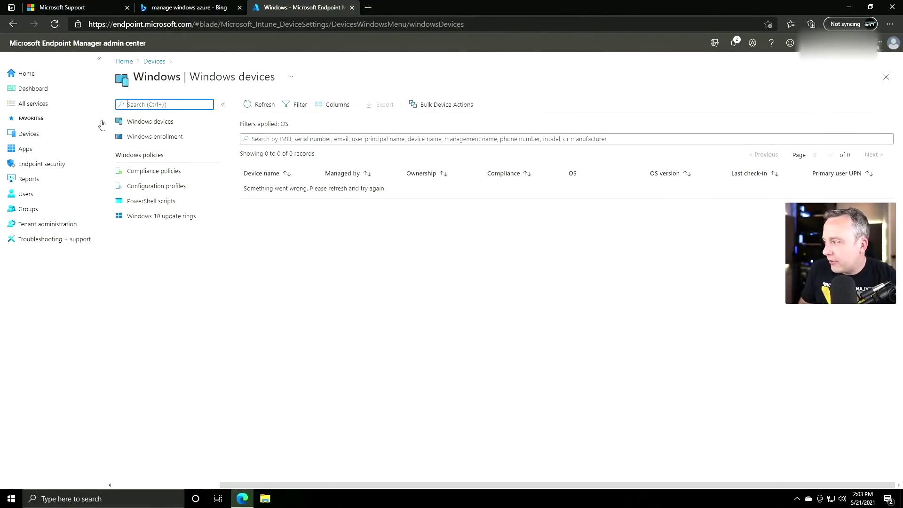
click(29, 135)
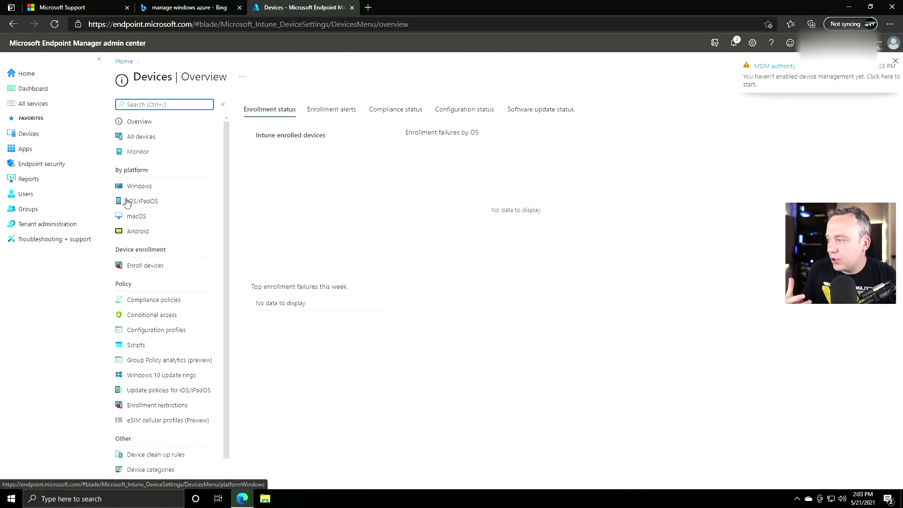
click(139, 141)
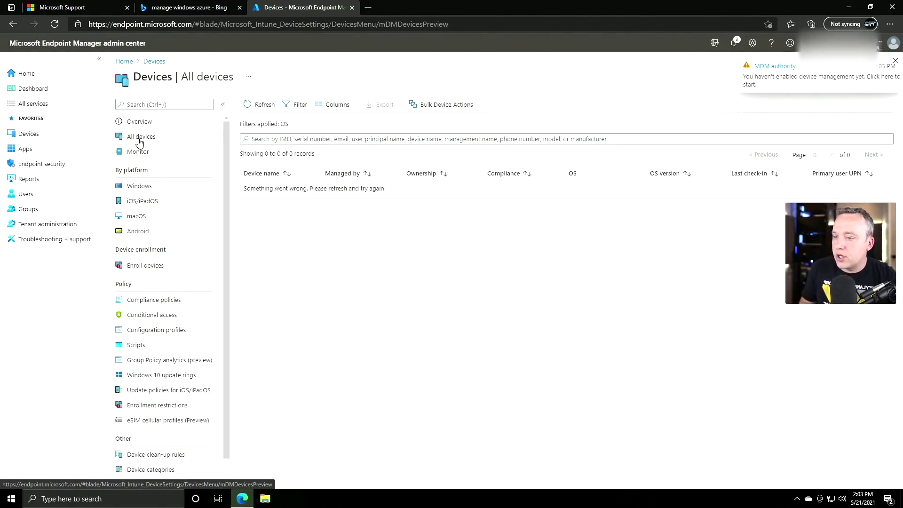
click(328, 207)
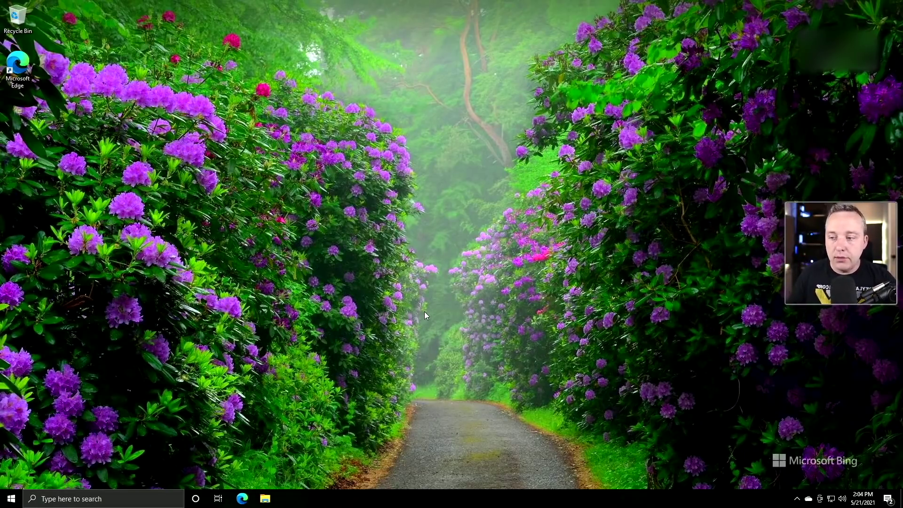
Search 'bit' from the taskbar to open Manage BitLocker for drive C:
click(131, 495)
text(bit)
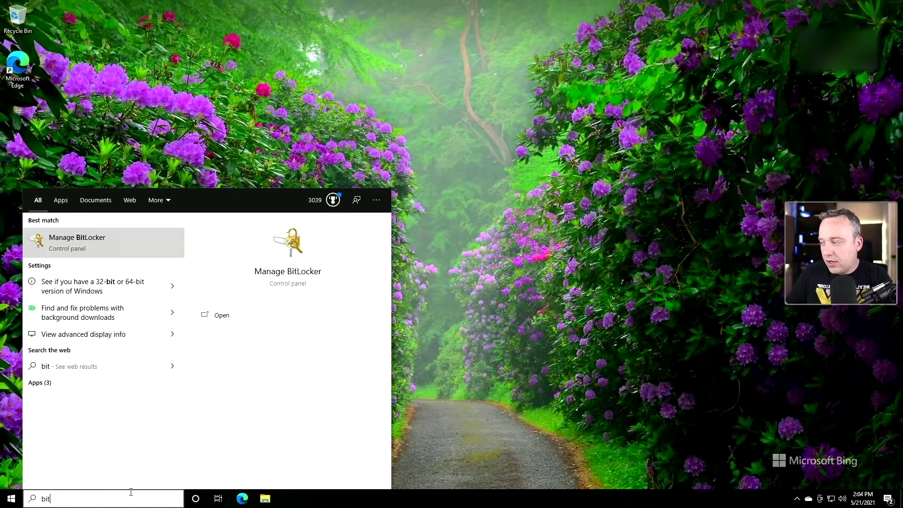
key(Return)
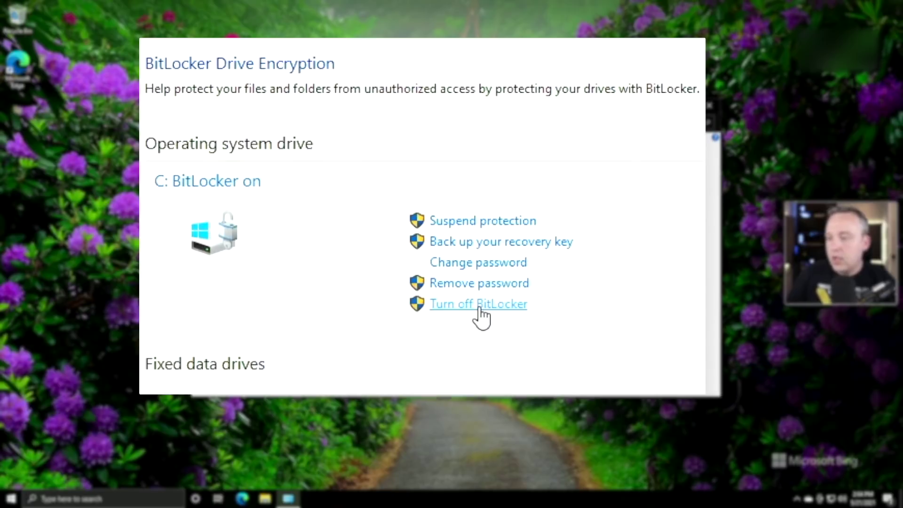
Choose 'Back up your recovery key' for drive C: to list the backup options
click(486, 249)
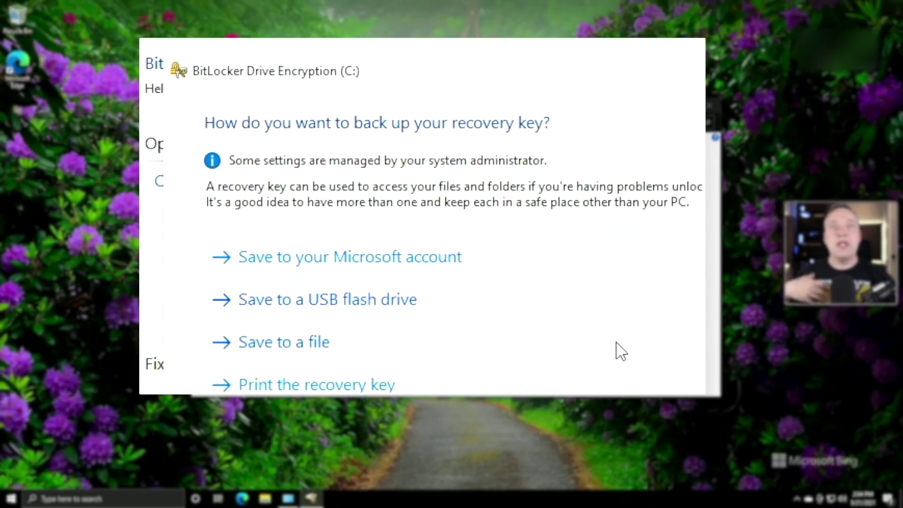